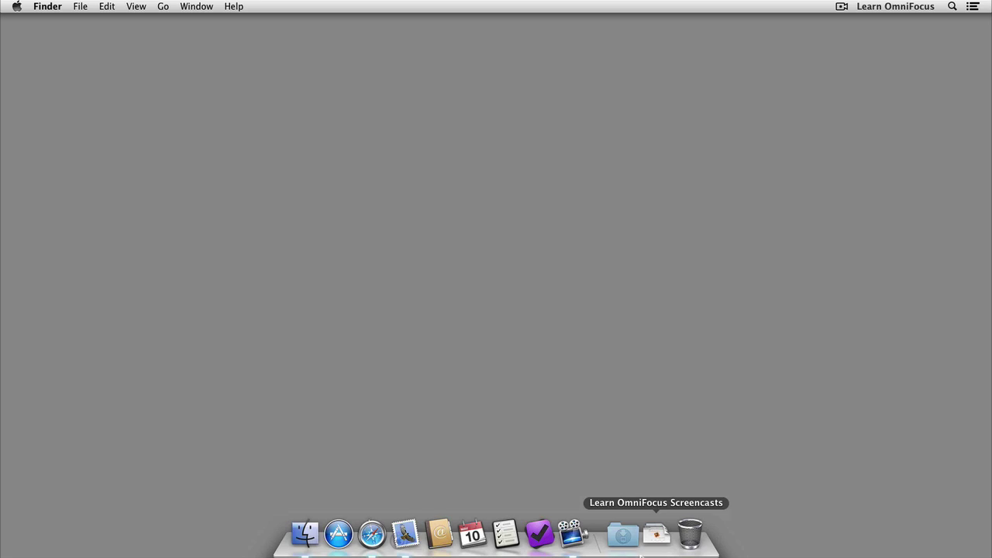
Step: Open OmniFocus and finish its welcome setup, keeping the data only on this Mac
click(546, 544)
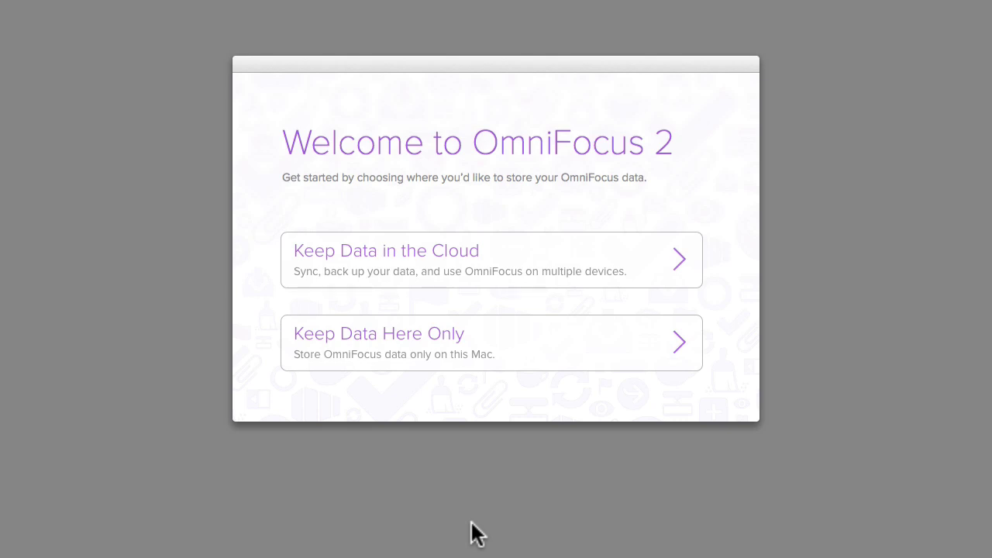
click(381, 272)
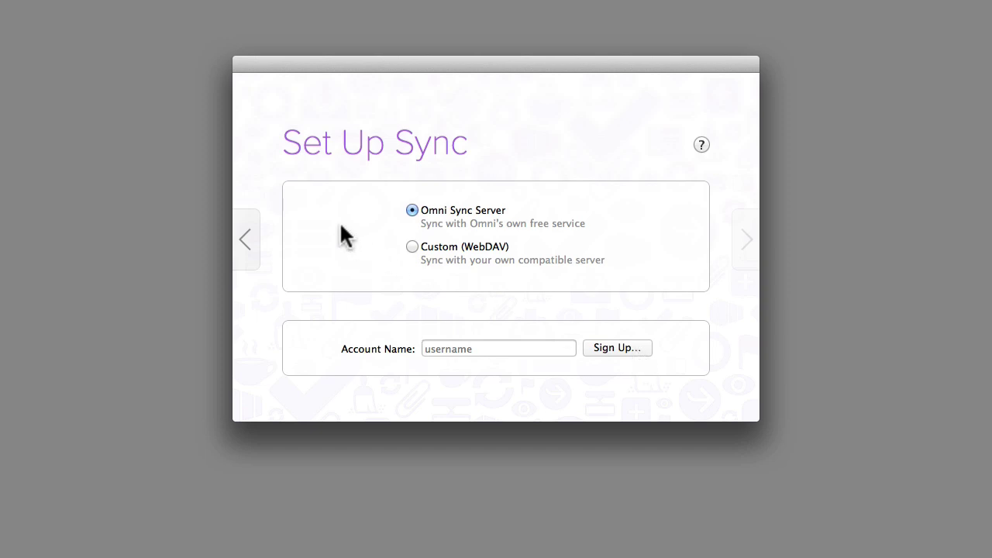
click(241, 237)
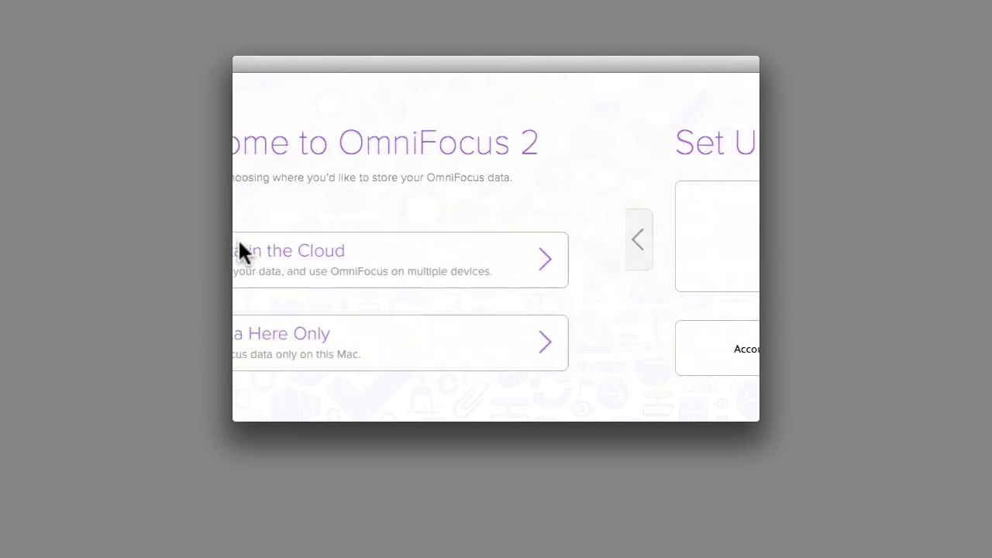
click(321, 342)
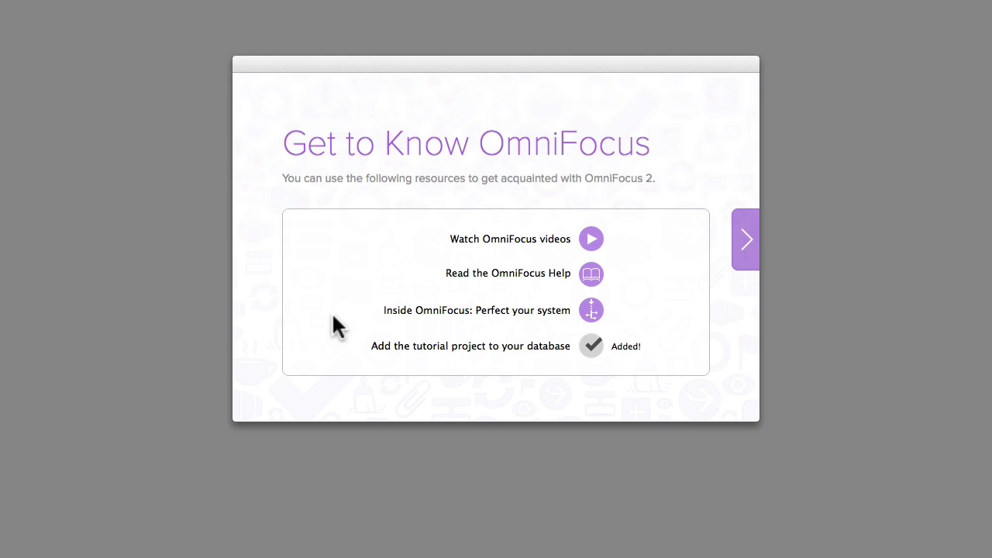
click(745, 232)
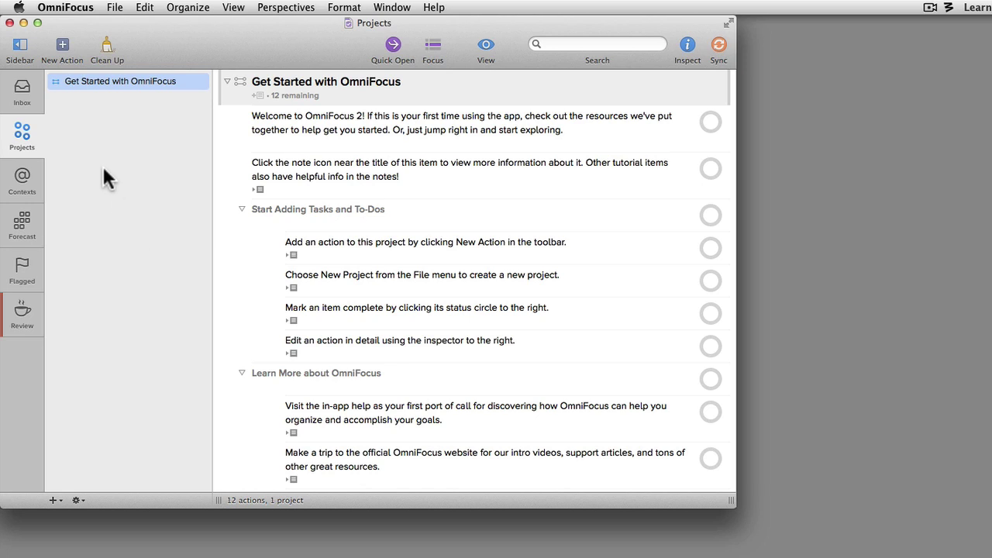
Step: Switch the free trial mode to the Standard Edition
click(65, 8)
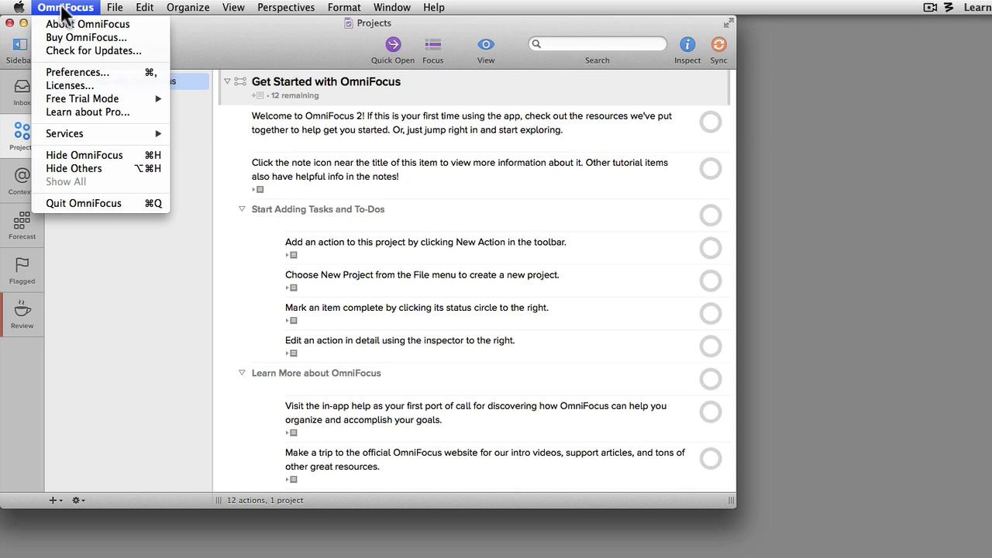
mouse_move(82, 101)
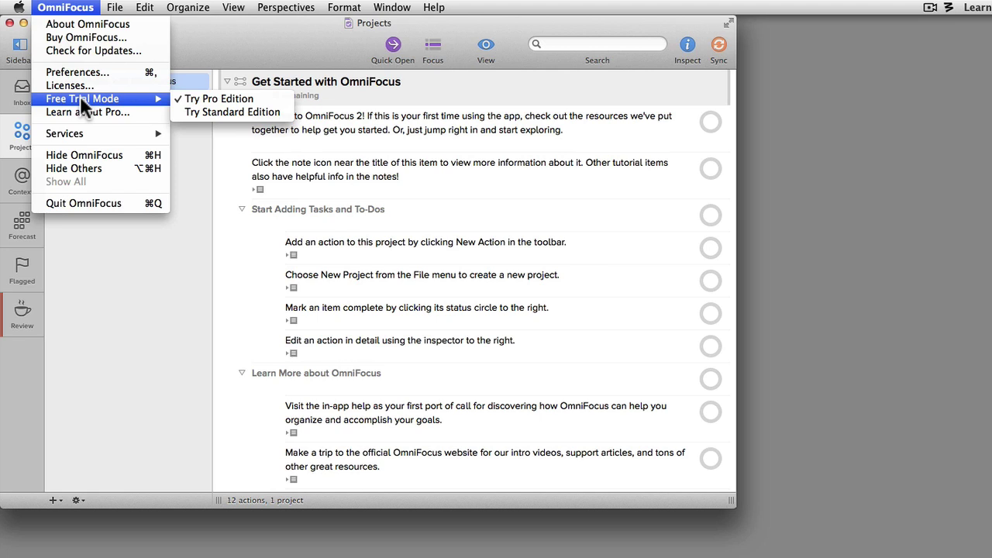
click(194, 107)
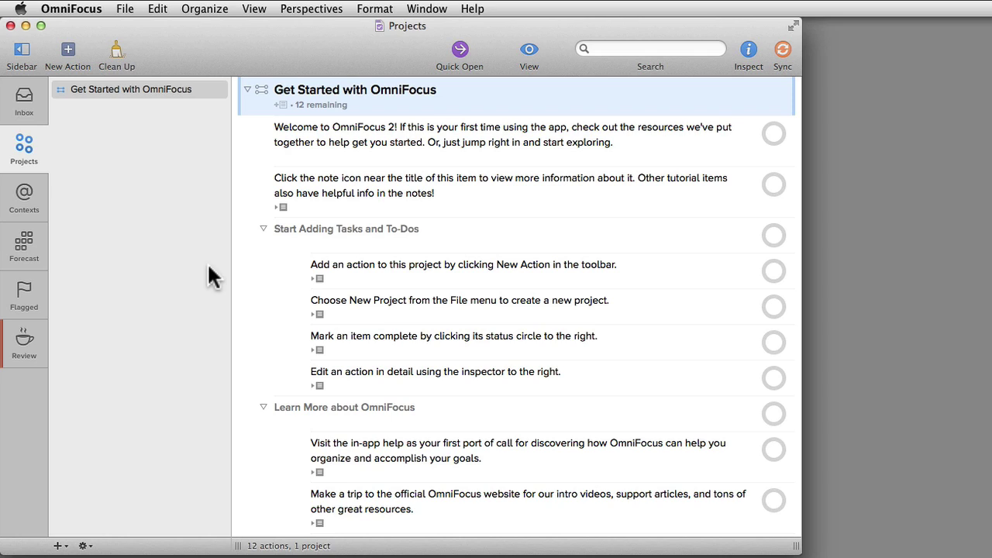
Step: Collapse and re-expand the Get Started with OmniFocus project, and show and hide its note area
click(246, 90)
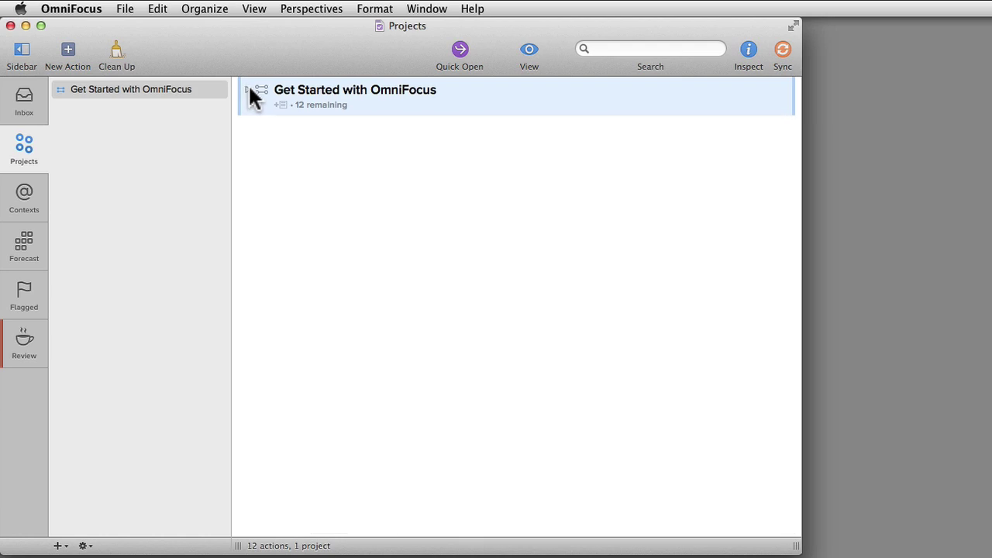
click(246, 90)
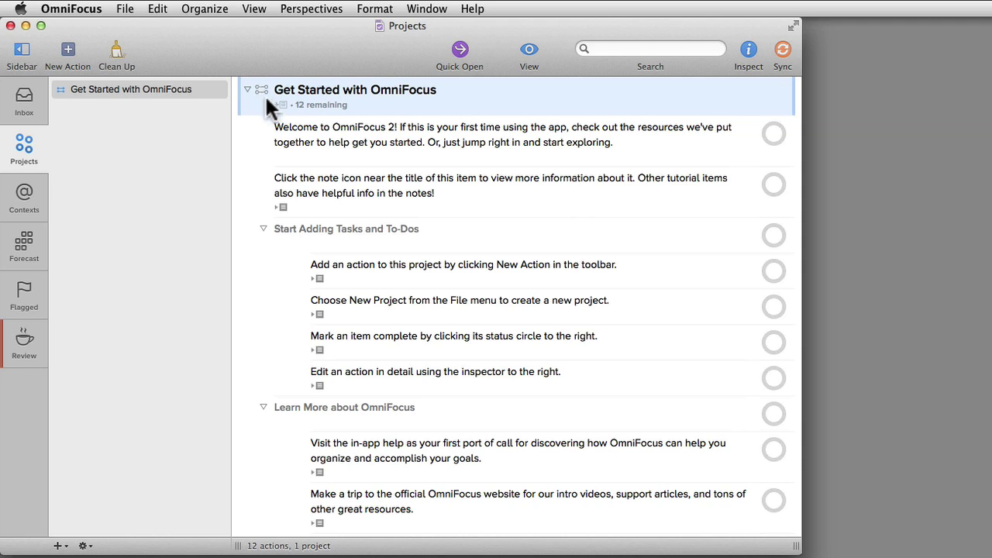
click(279, 104)
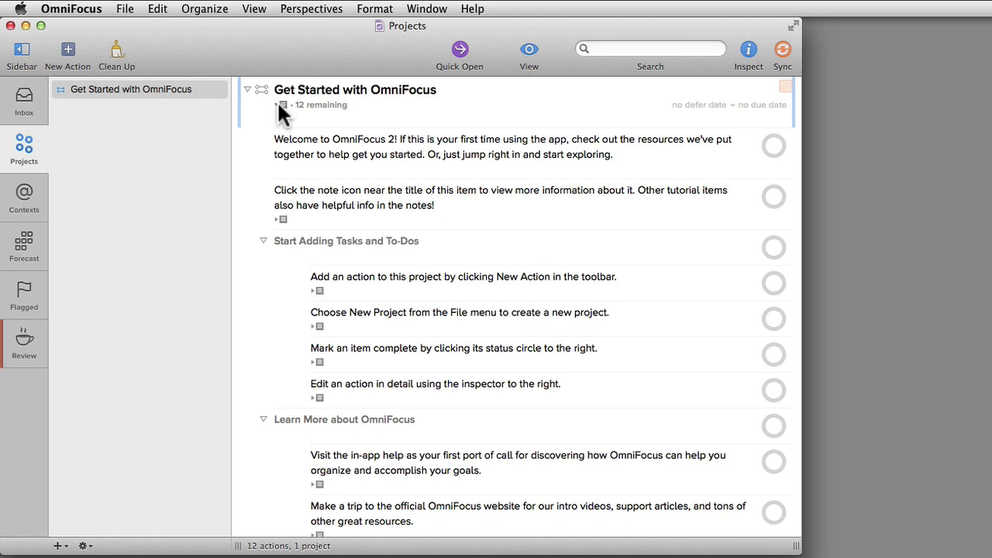
click(280, 106)
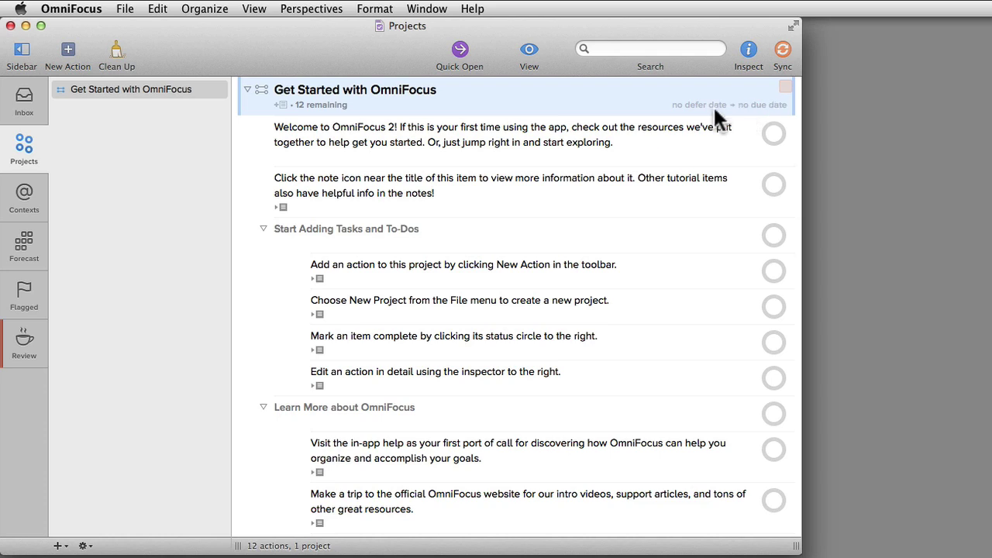
Step: Flag the "Welcome to OmniFocus 2!" action and mark it complete
click(631, 141)
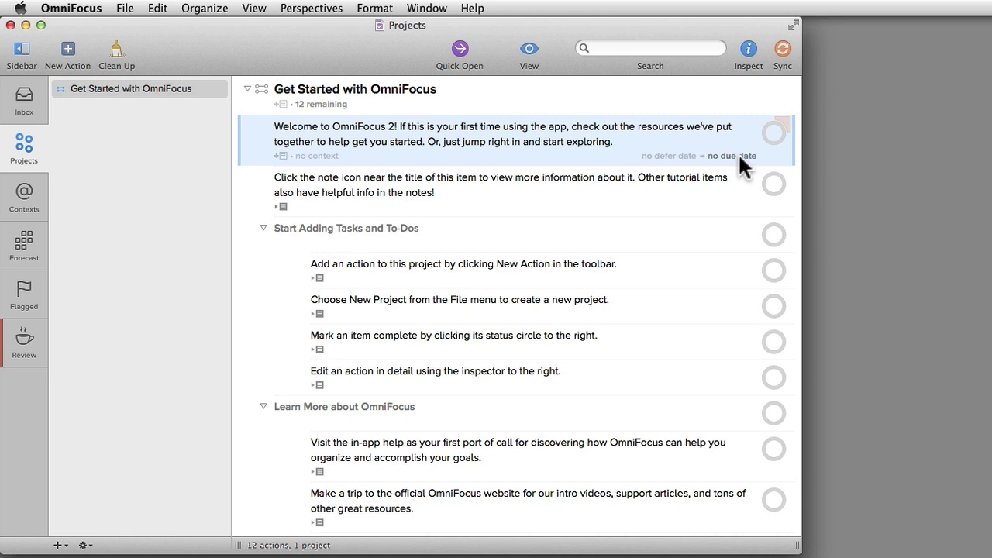
click(782, 117)
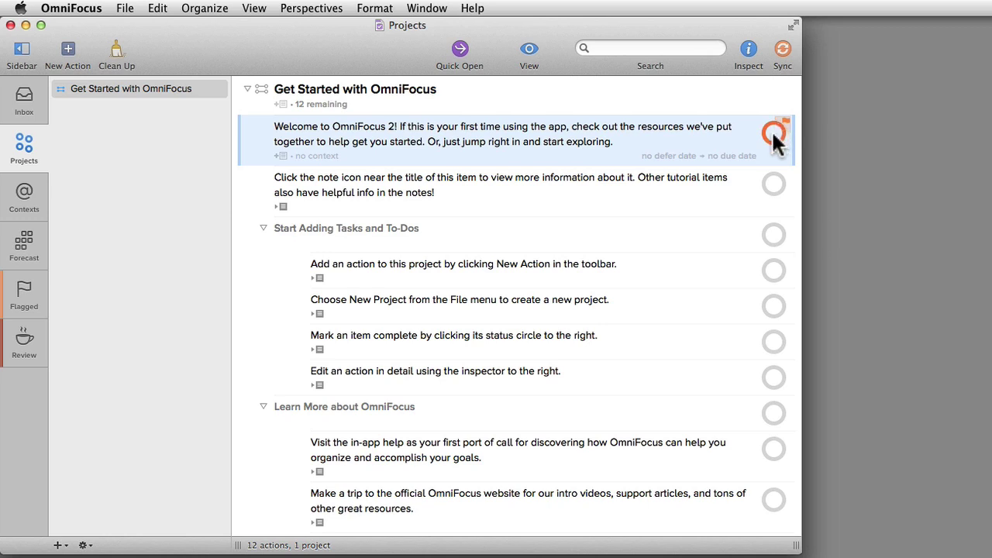
click(774, 134)
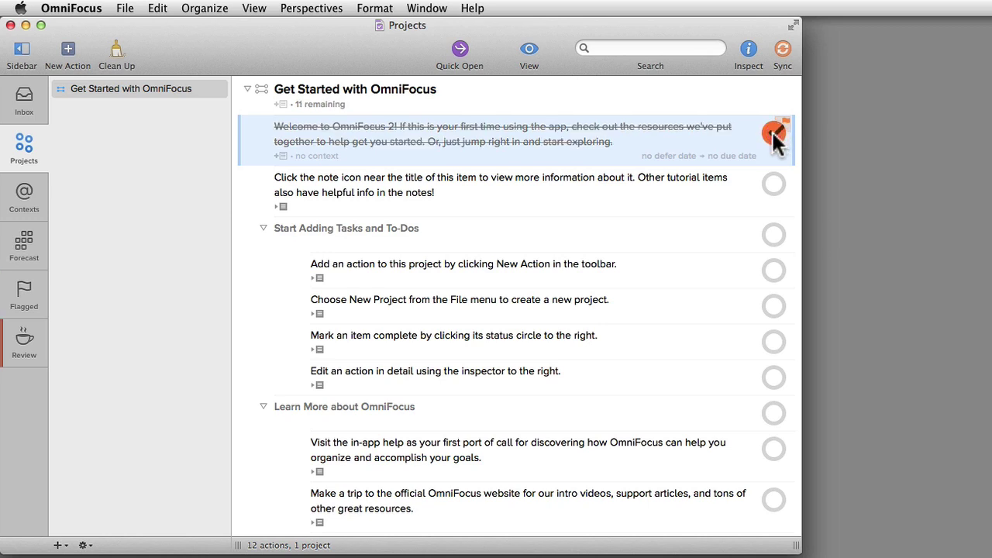
Step: Show the note of the second tutorial action, about the note icon, and mark that action complete
click(616, 186)
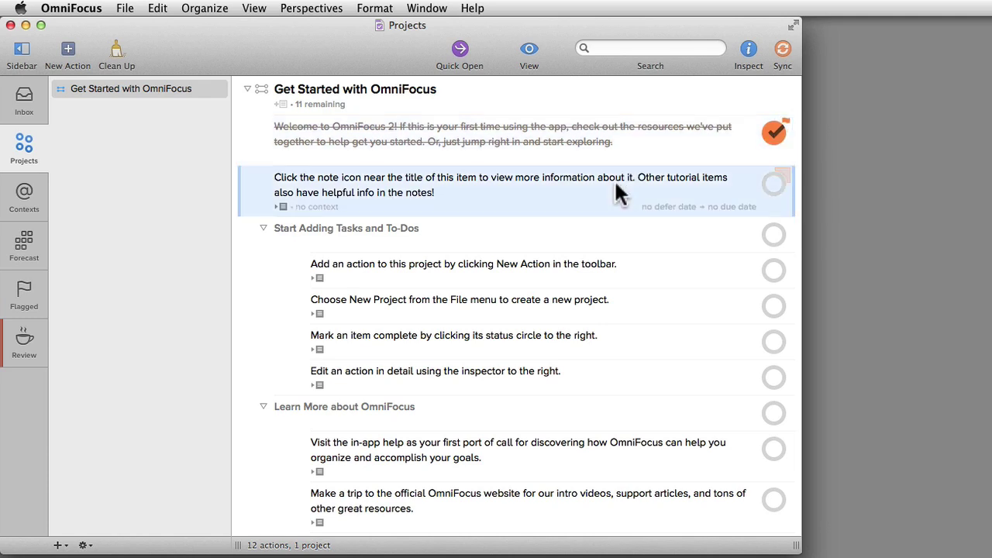
click(281, 208)
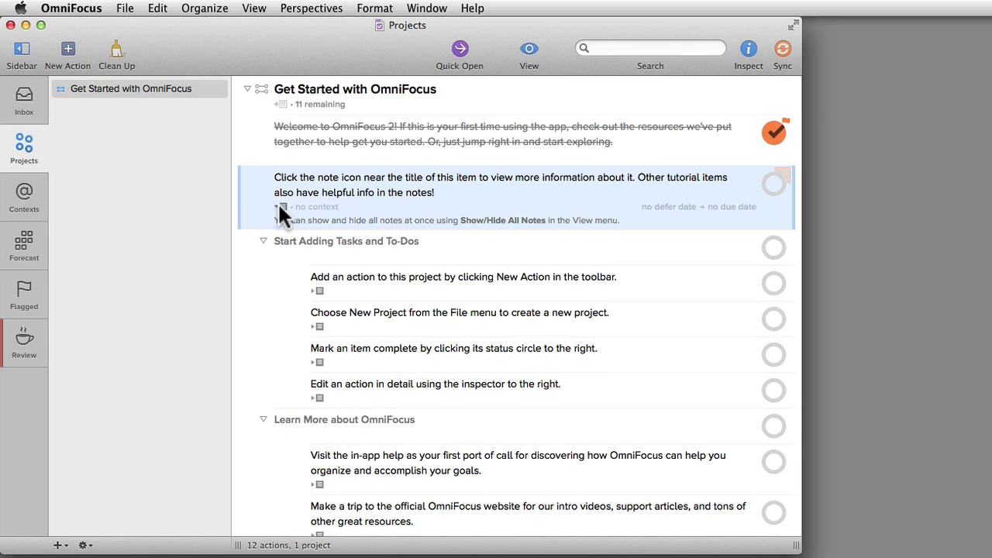
click(256, 9)
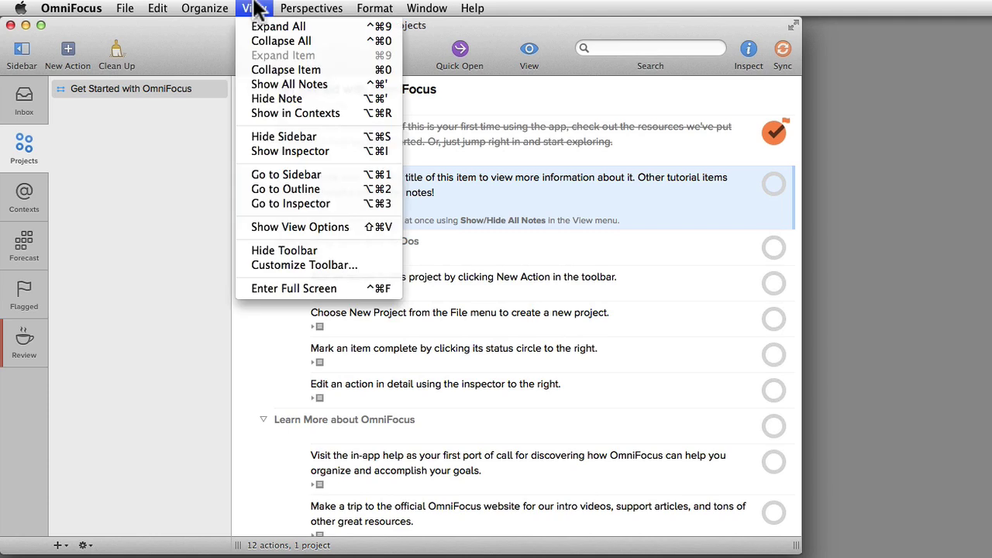
click(257, 9)
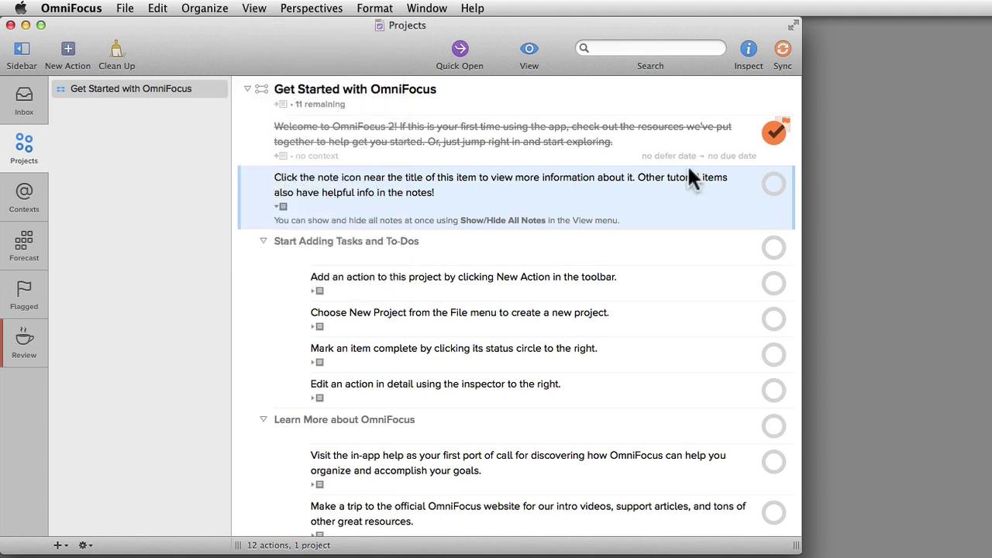
click(776, 188)
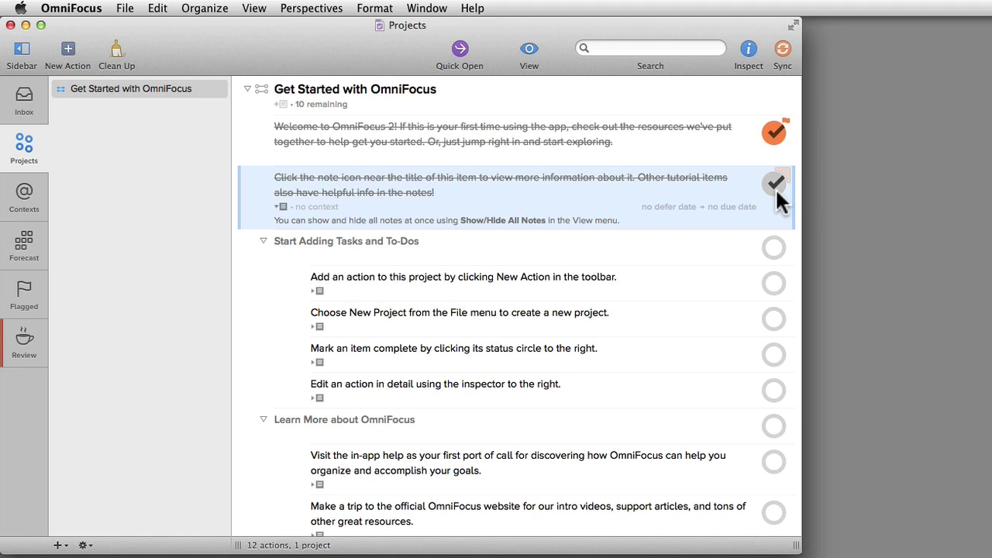
Step: Collapse and re-expand the Start Adding Tasks and To-Dos group, and try marking the whole group complete before undoing it
click(420, 242)
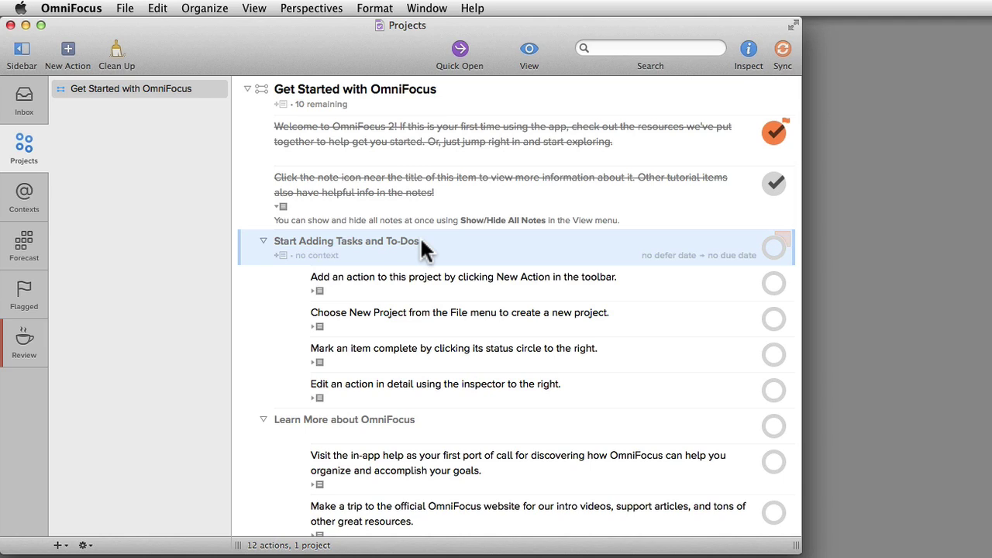
click(262, 241)
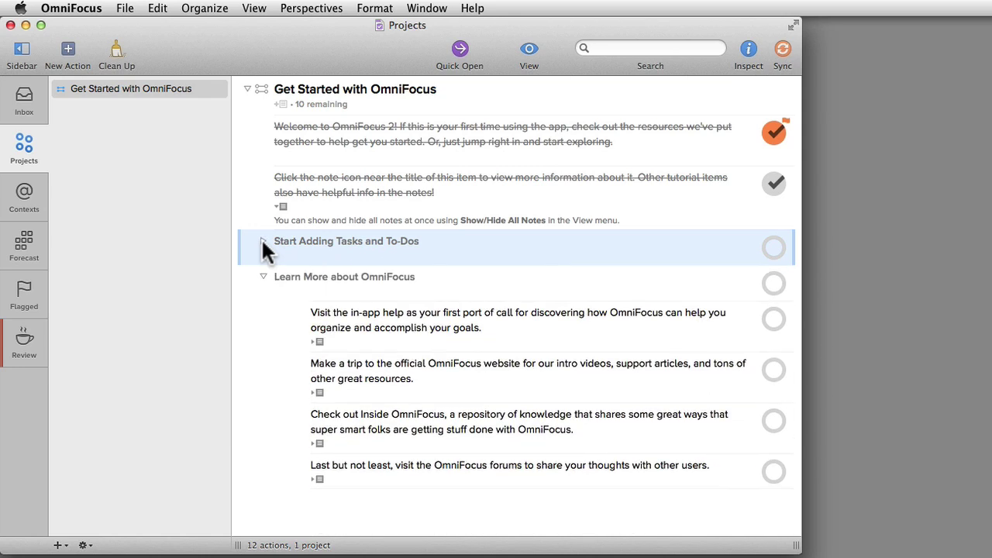
click(262, 240)
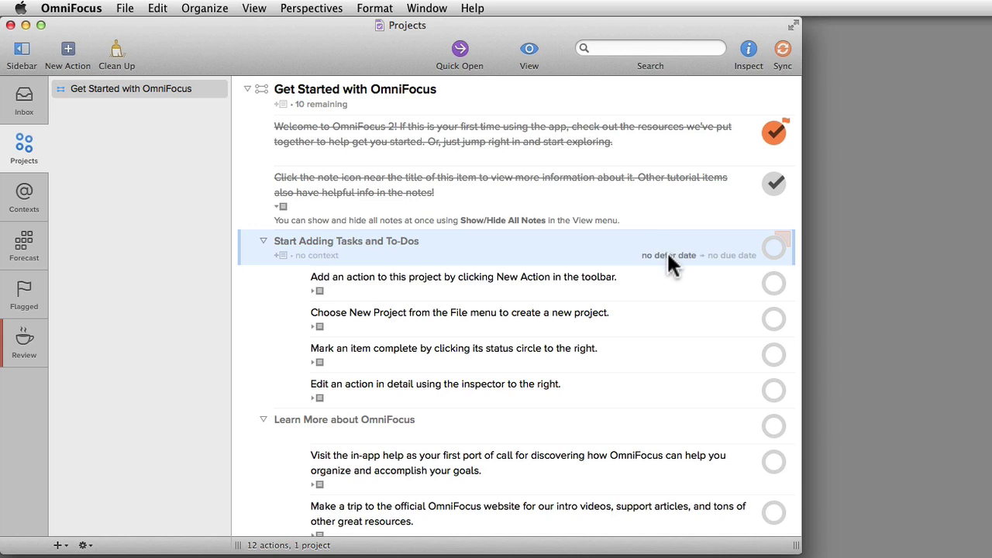
click(773, 248)
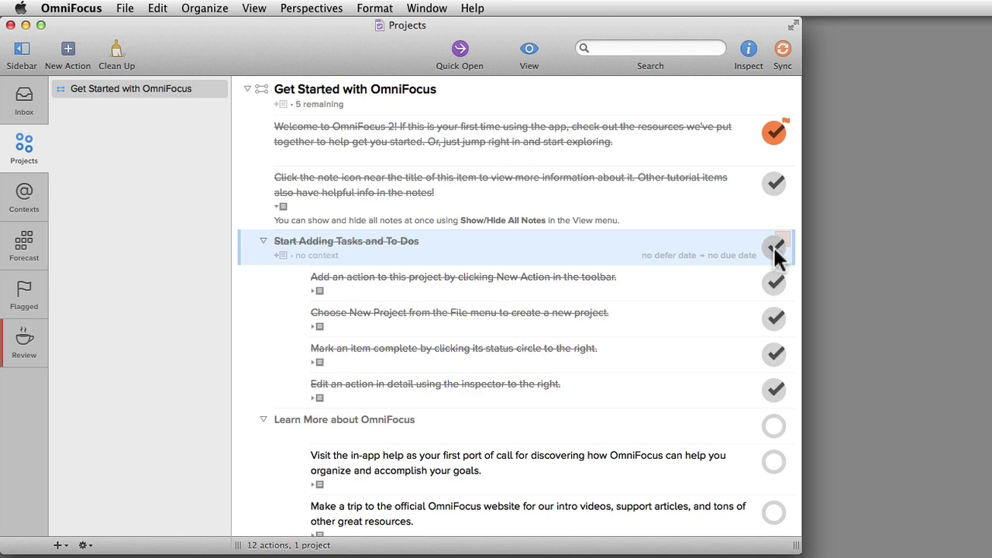
click(159, 9)
click(166, 28)
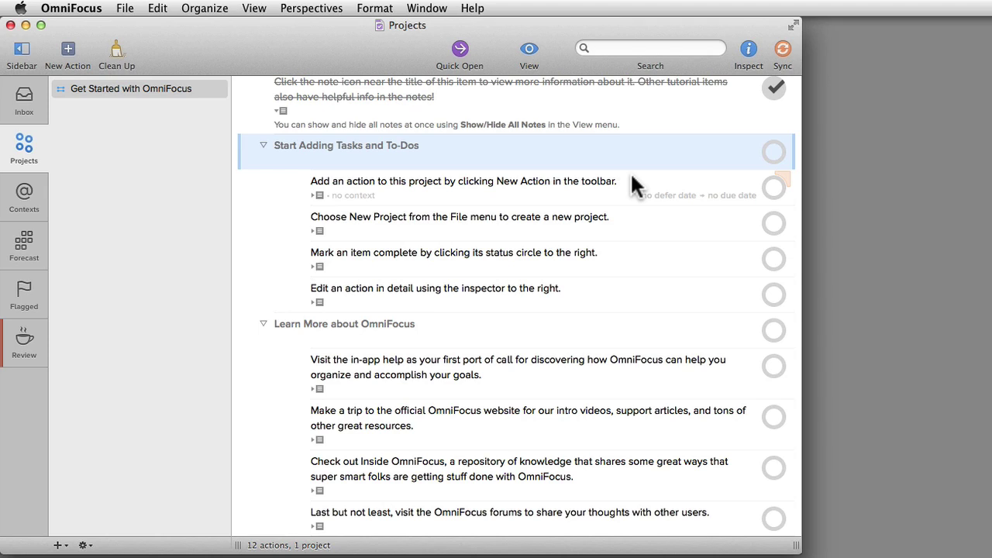
Step: Add the action "Visit LearnOmniFocus.com to learn how to use OmniFocus effectively" and move it below the "Check out Inside OmniFocus" action under Learn More about OmniFocus
click(68, 51)
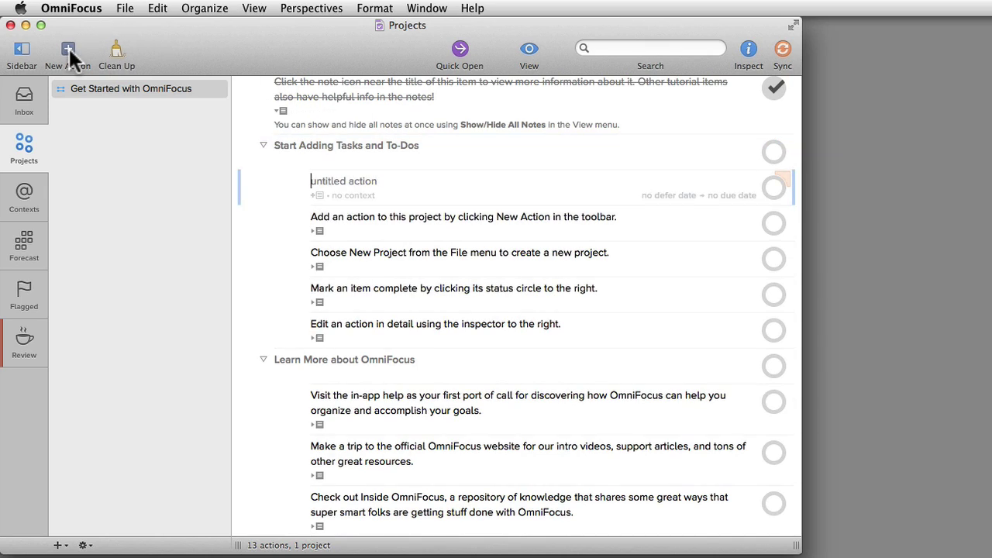
text(Visit LearnOmniFocus.com to learn how to use OmniFocus effectively)
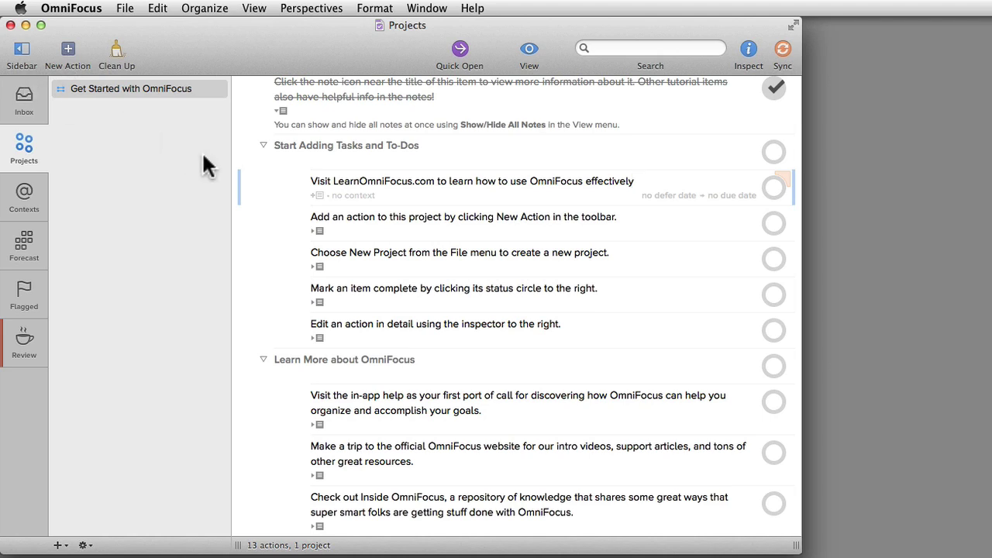
click(286, 196)
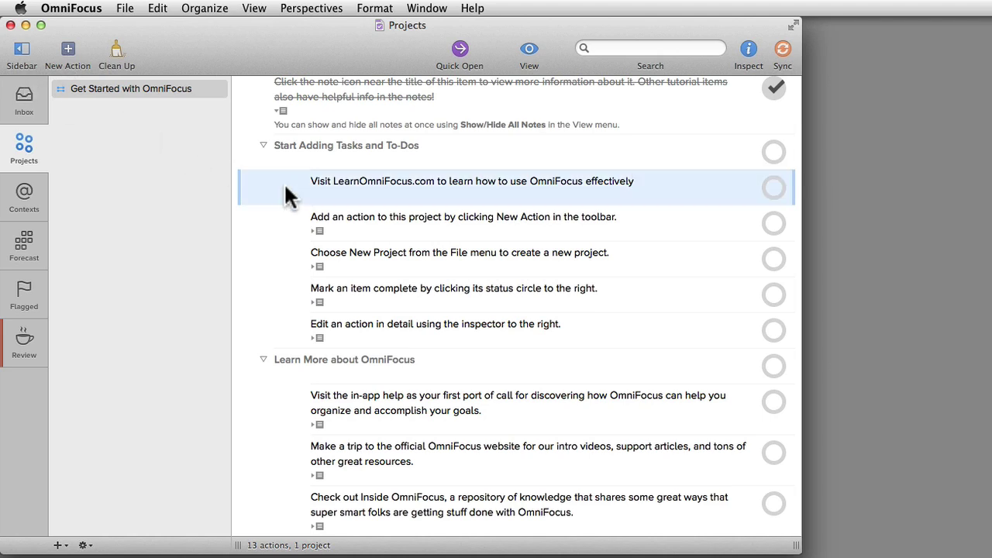
drag(287, 196, 288, 532)
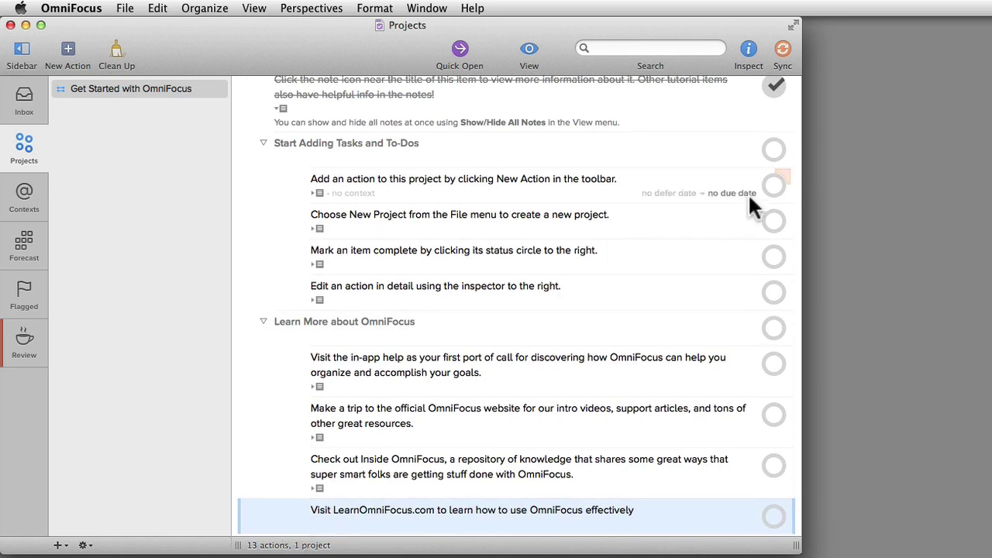
Step: Mark the tutorial action about adding an action complete and create a new project named "Plan trip to Vancouver"
click(775, 186)
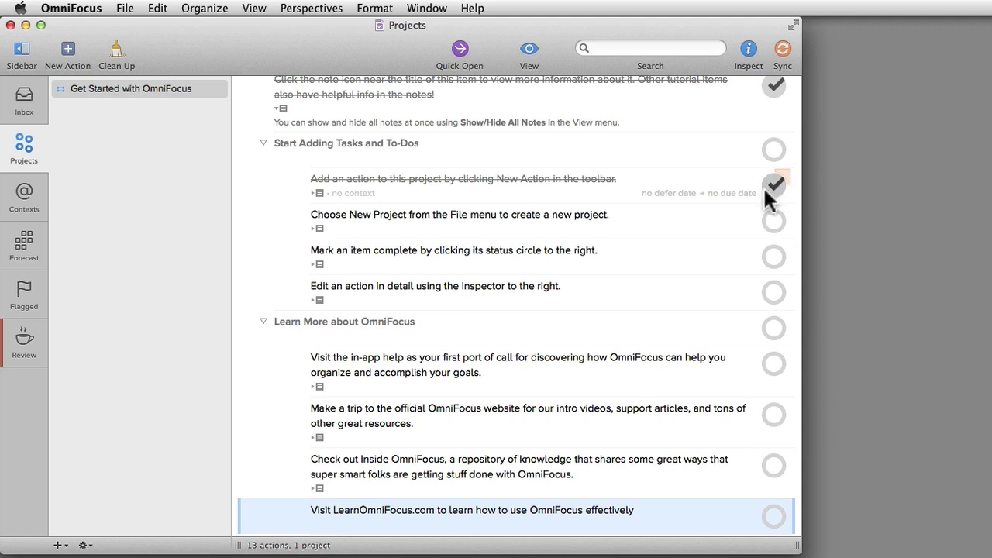
click(126, 10)
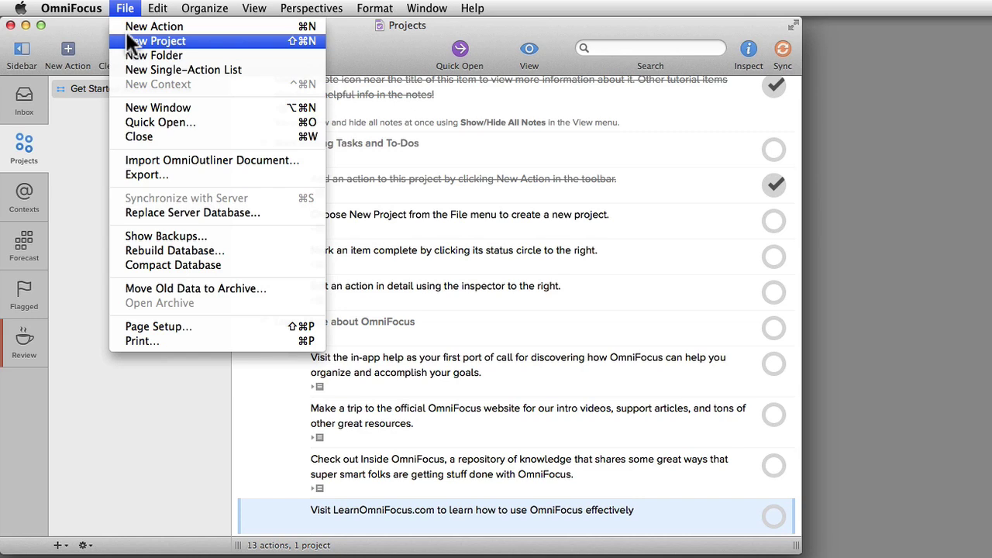
click(127, 37)
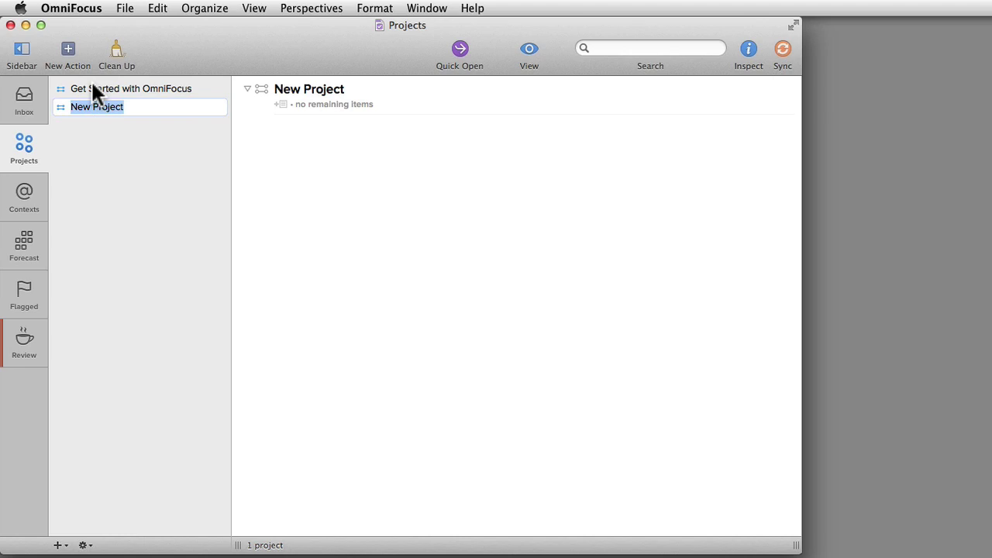
text(Plan trip to Vancouver)
Step: In the Get Started with OmniFocus project, complete the actions about creating a new project and marking an item complete
click(97, 85)
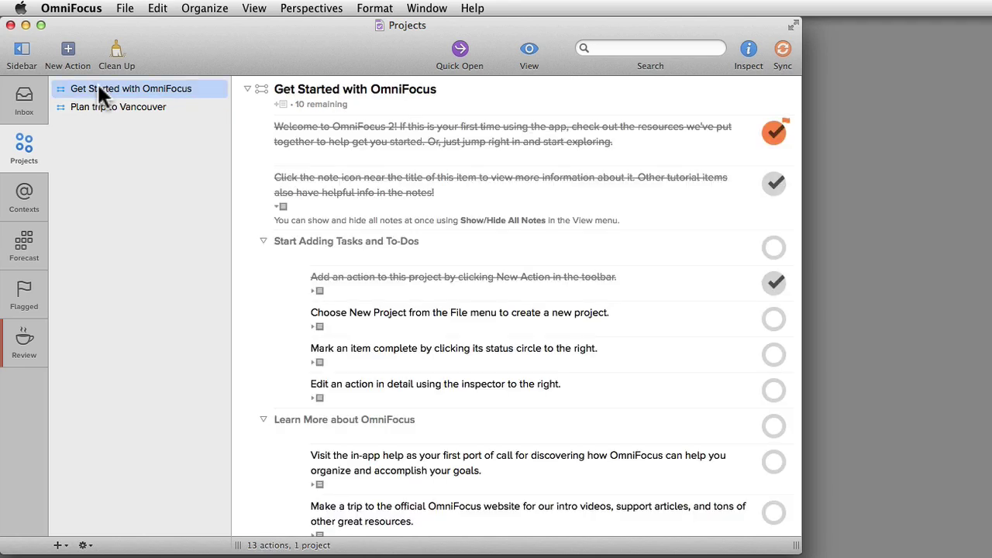
click(774, 320)
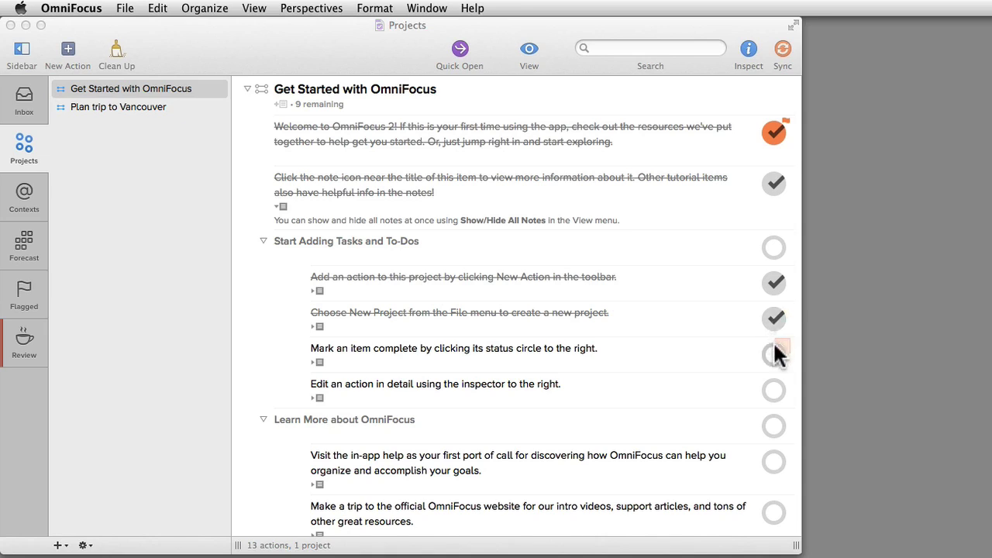
click(774, 355)
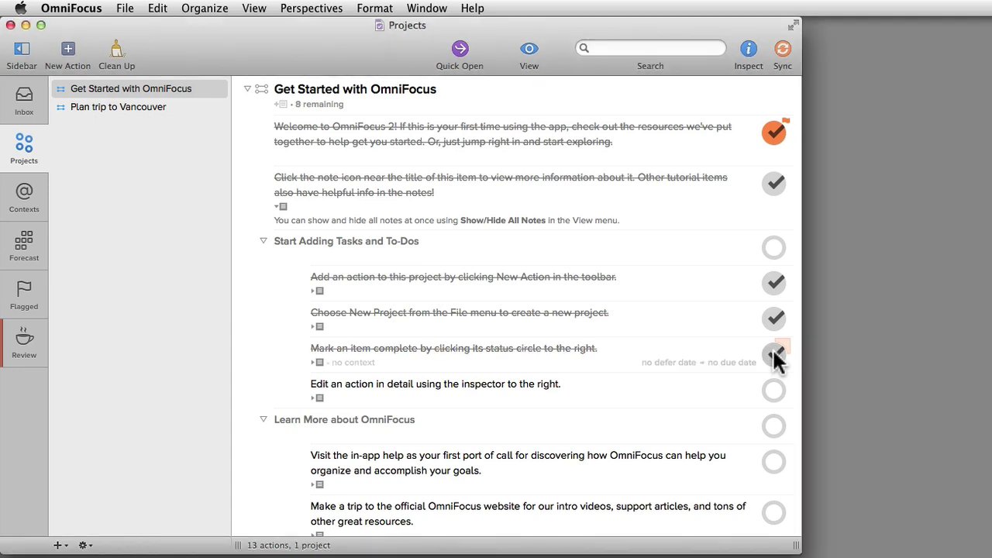
Step: Expand the note of the "Edit an action in detail" action, show the inspector, and set the action's status to Completed there
click(588, 388)
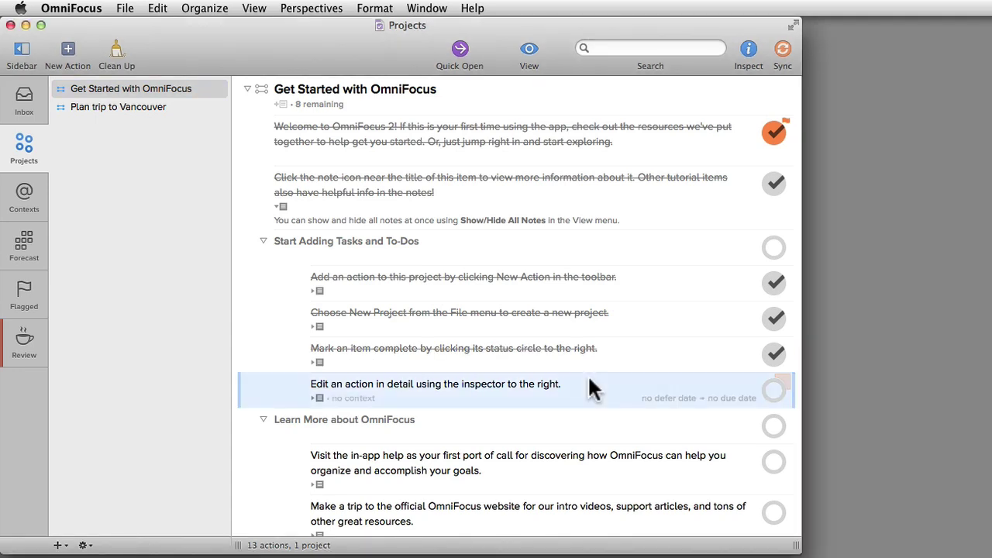
click(317, 397)
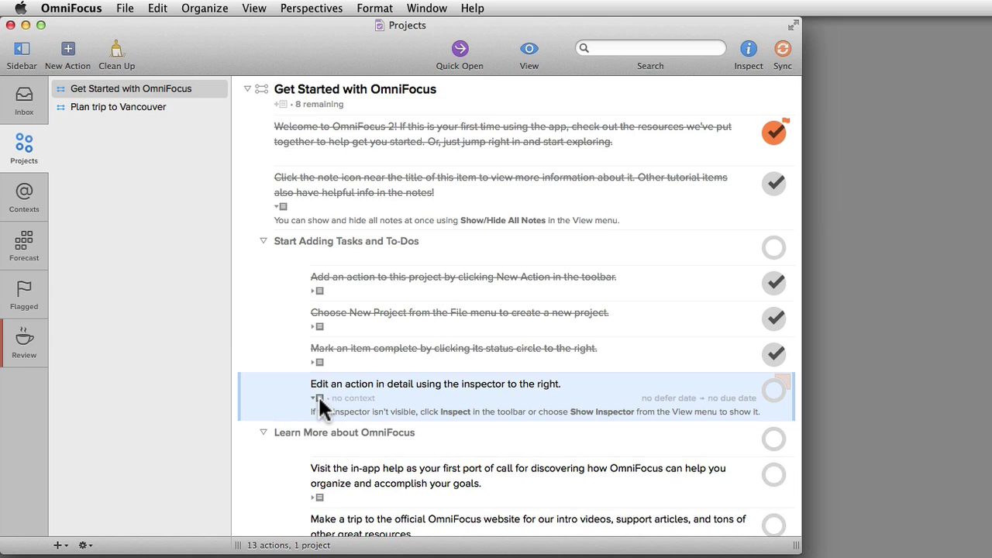
click(747, 49)
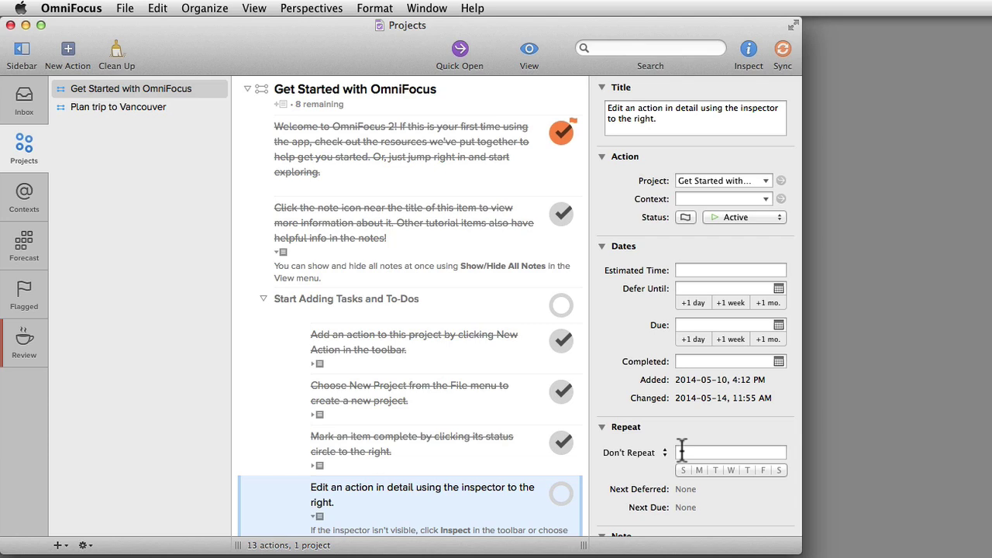
click(757, 216)
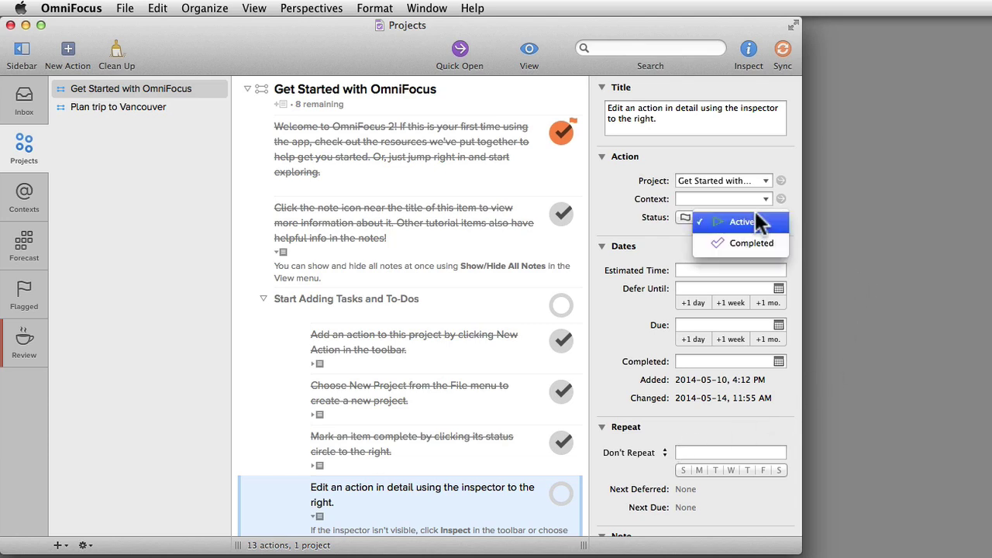
click(751, 241)
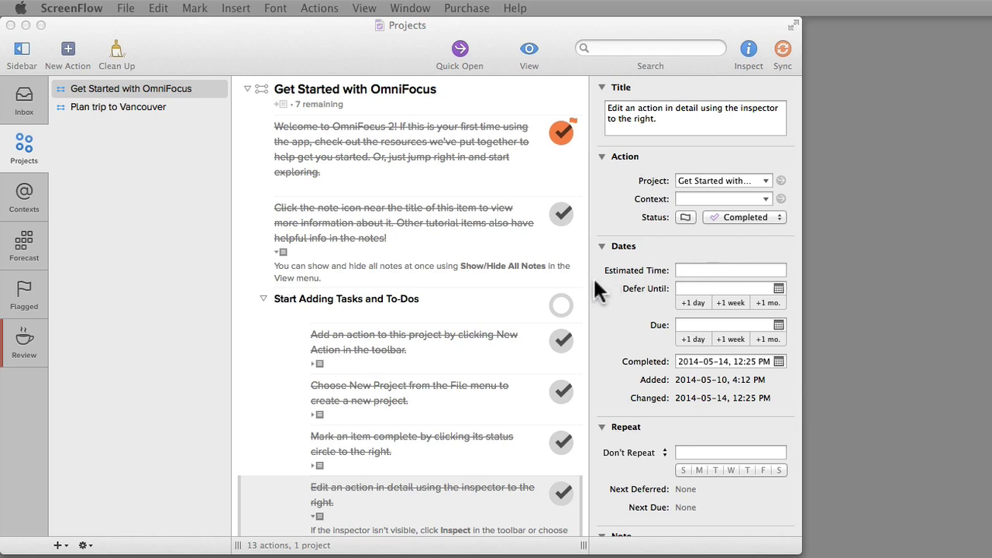
Step: Mark the Start Adding Tasks and To-Dos group complete and clean up the outline
click(562, 304)
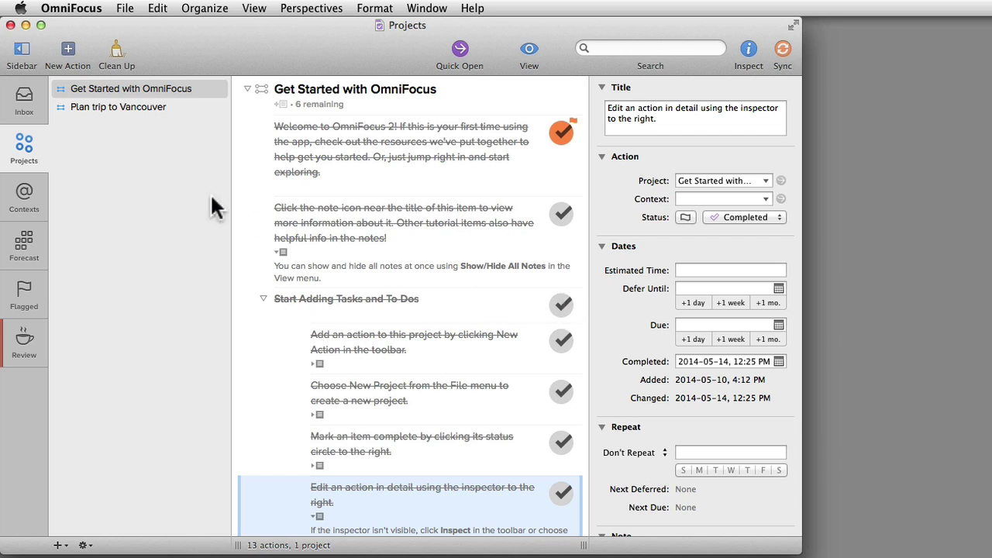
click(110, 53)
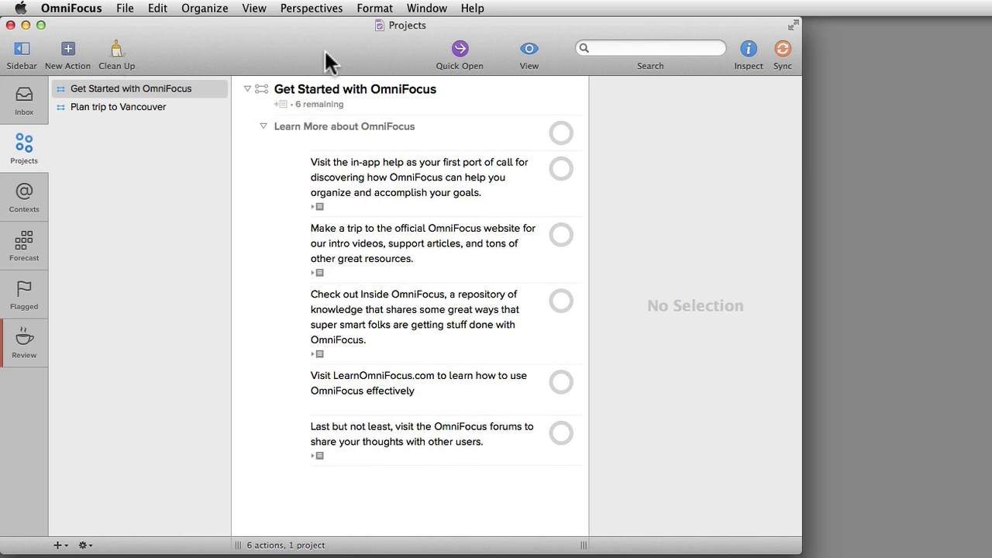
Step: Switch the Projects view to show All items, including completed ones, and return it to Remaining
click(528, 49)
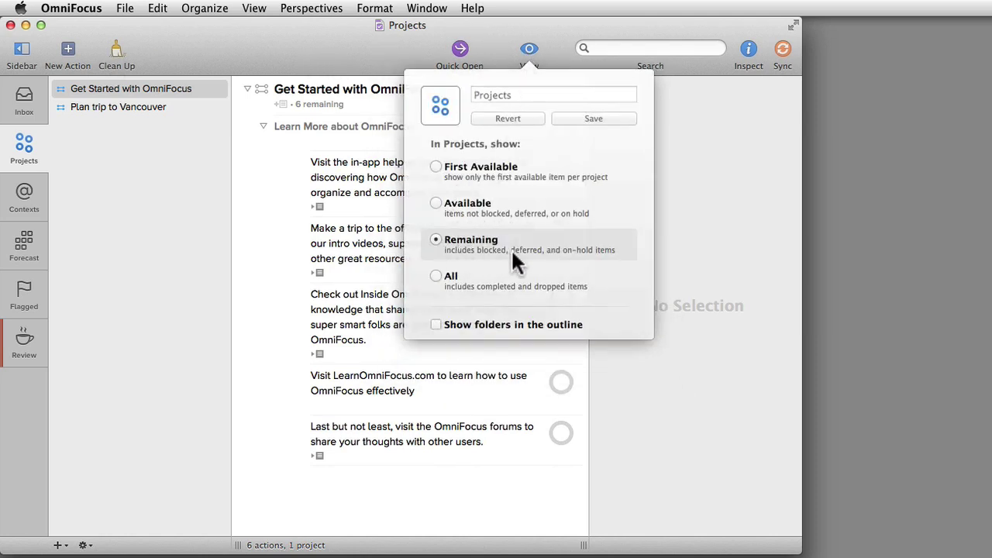
click(447, 275)
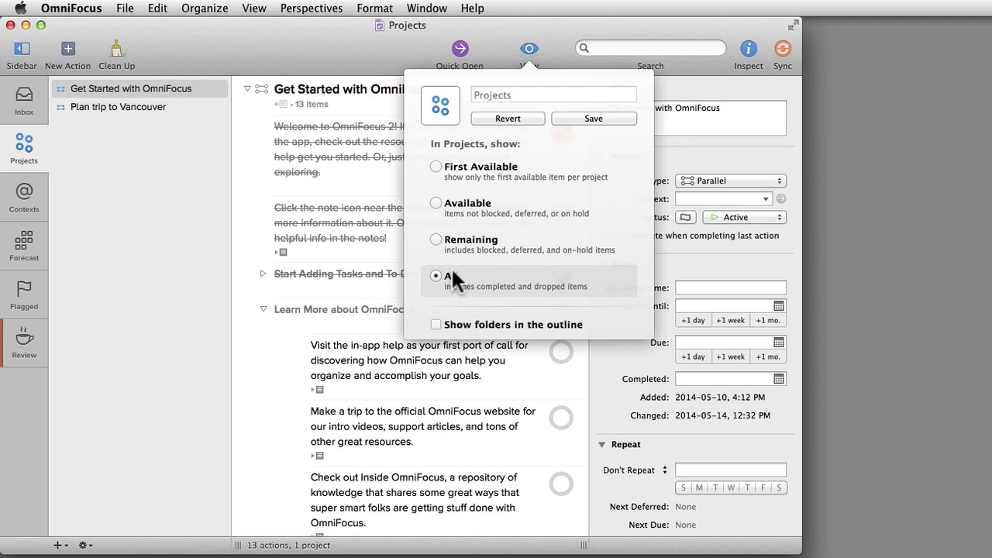
click(446, 236)
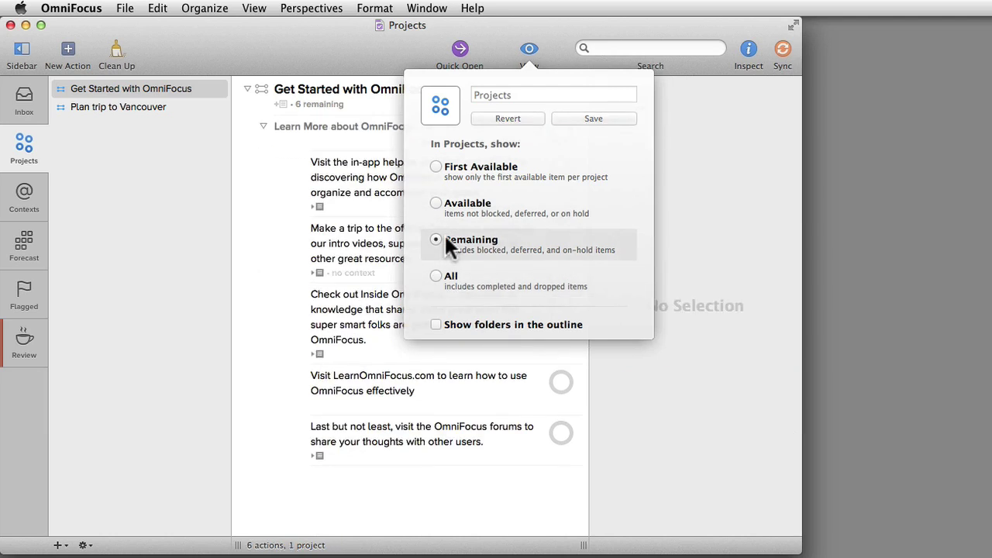
click(530, 51)
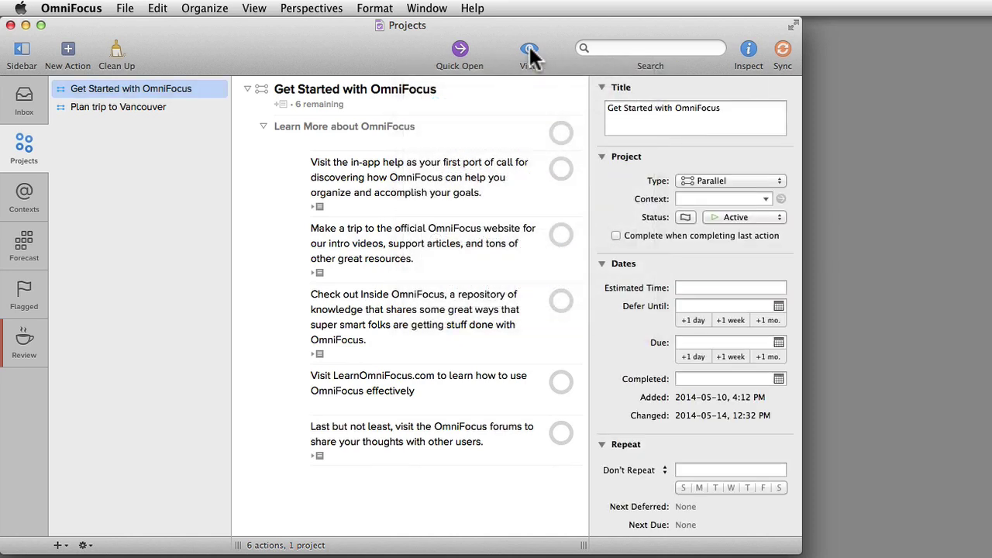
Step: Under Learn More about OmniFocus, expand the notes of the in-app help, official website and Inside OmniFocus actions, and select the LearnOmniFocus.com action
click(478, 133)
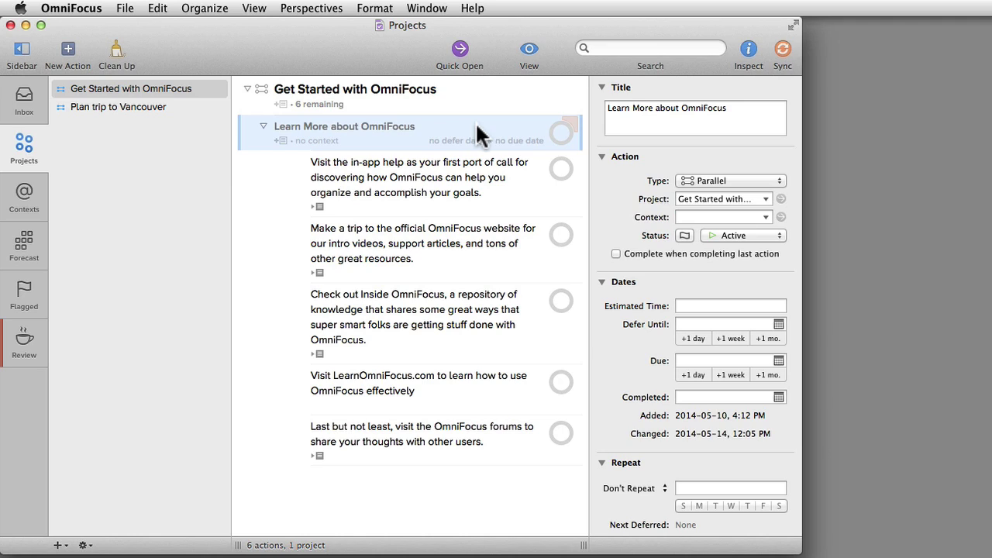
click(481, 177)
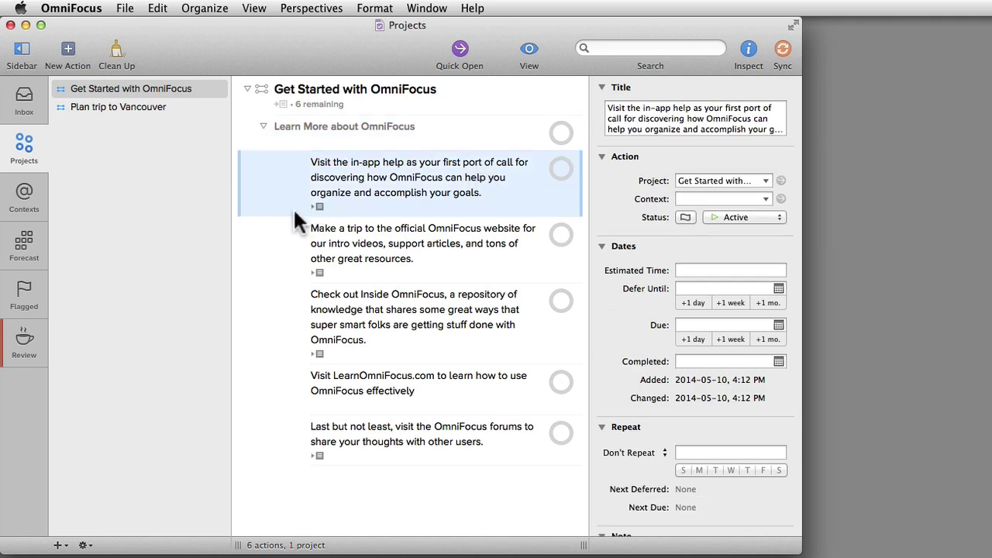
click(314, 206)
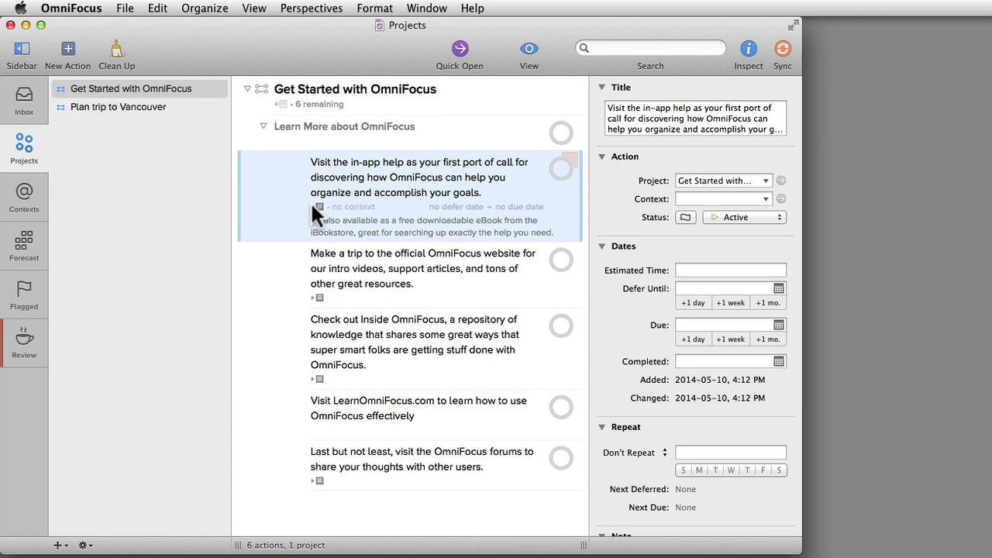
click(297, 264)
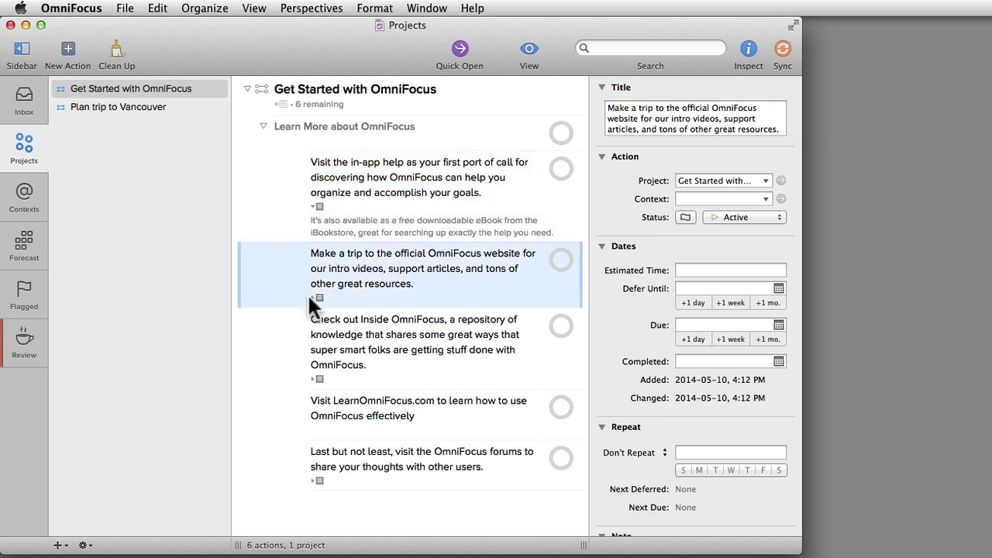
click(313, 297)
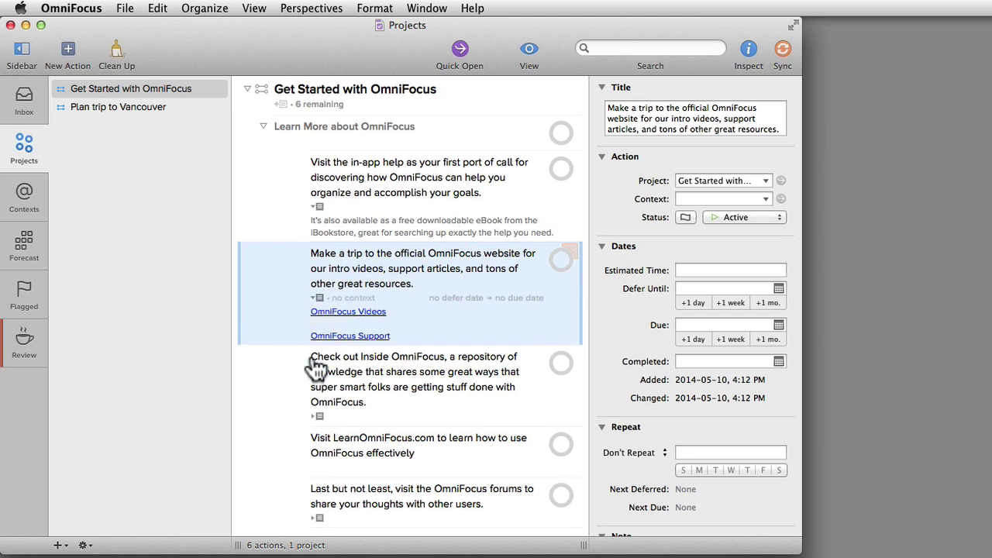
click(312, 417)
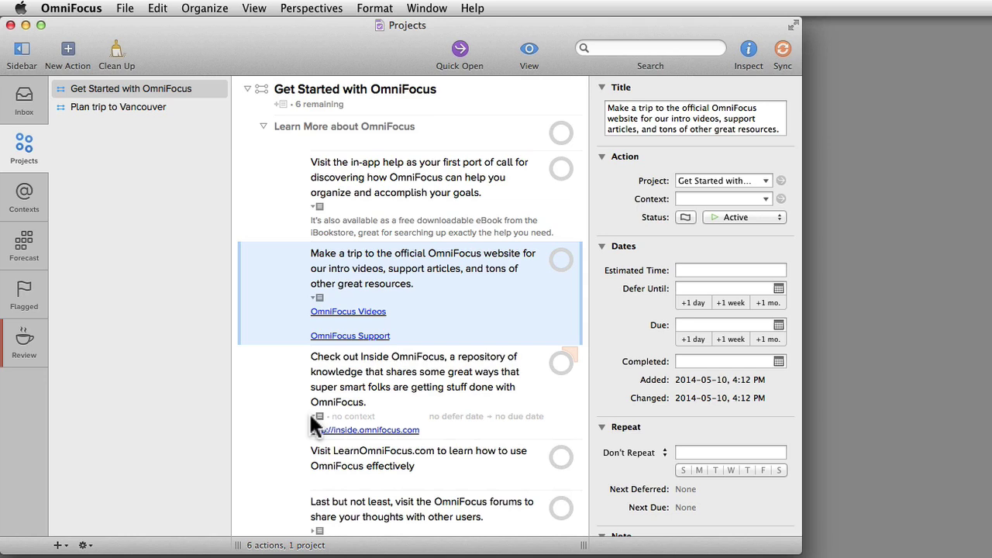
click(330, 457)
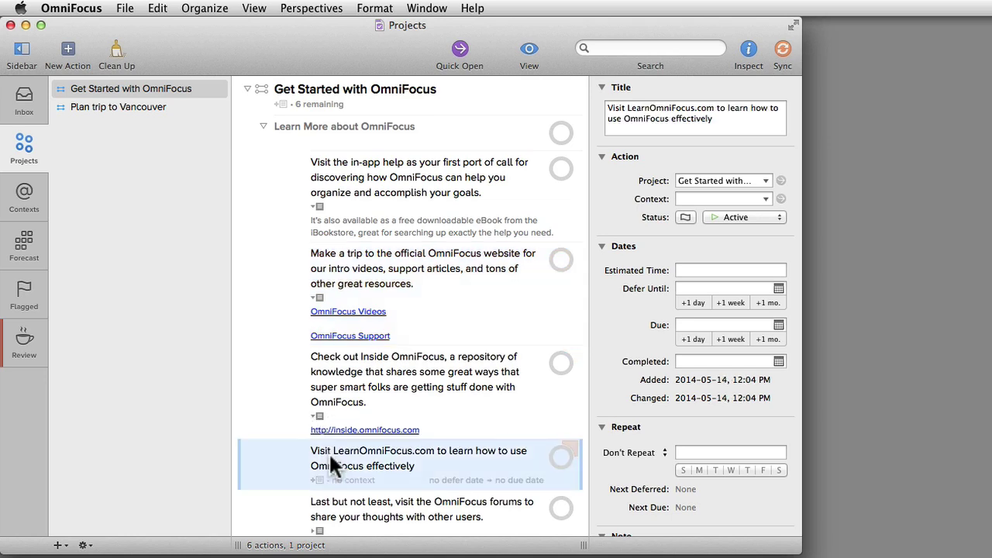